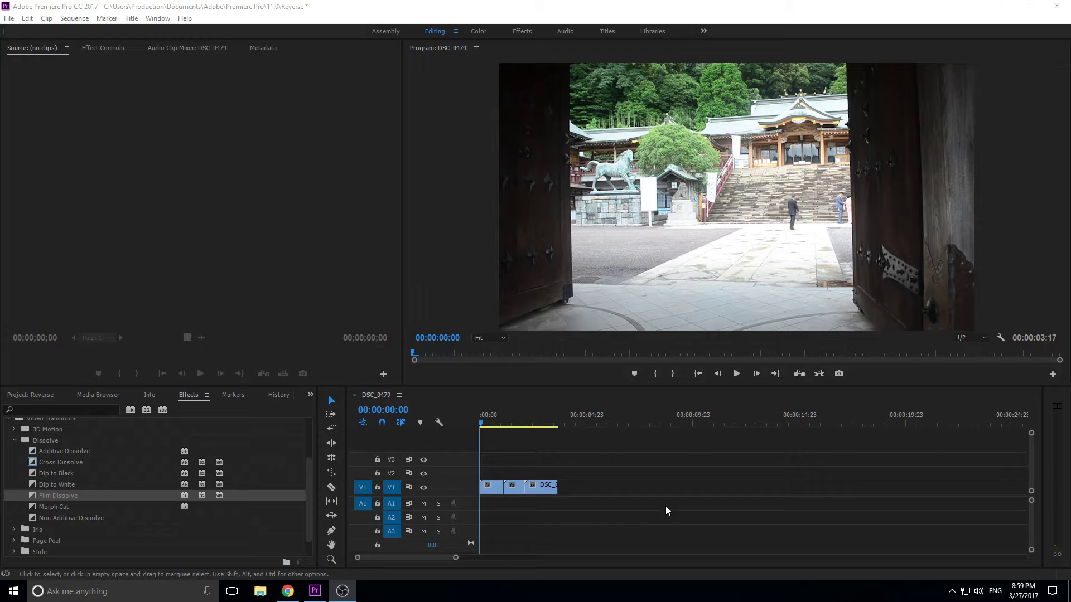
Step: Nest the three V1 clips into one clip, keeping the default name Nested Sequence 06
{"action": "left_click_drag", "start_coordinate": [588, 476], "coordinate": [481, 495]}
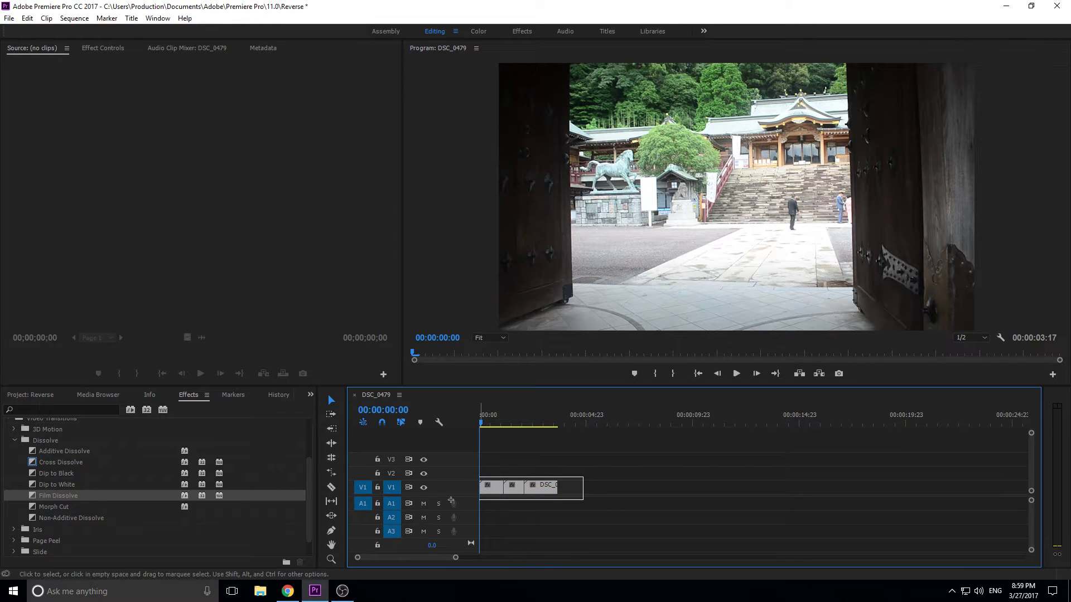
{"action": "right_click", "coordinate": [540, 490]}
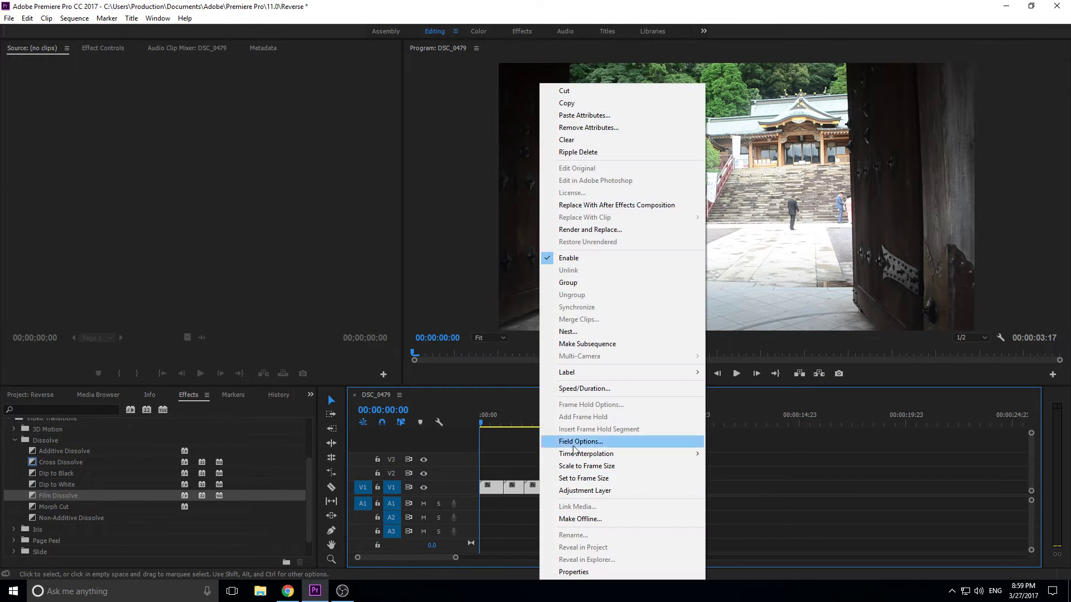
{"action": "left_click", "coordinate": [574, 334]}
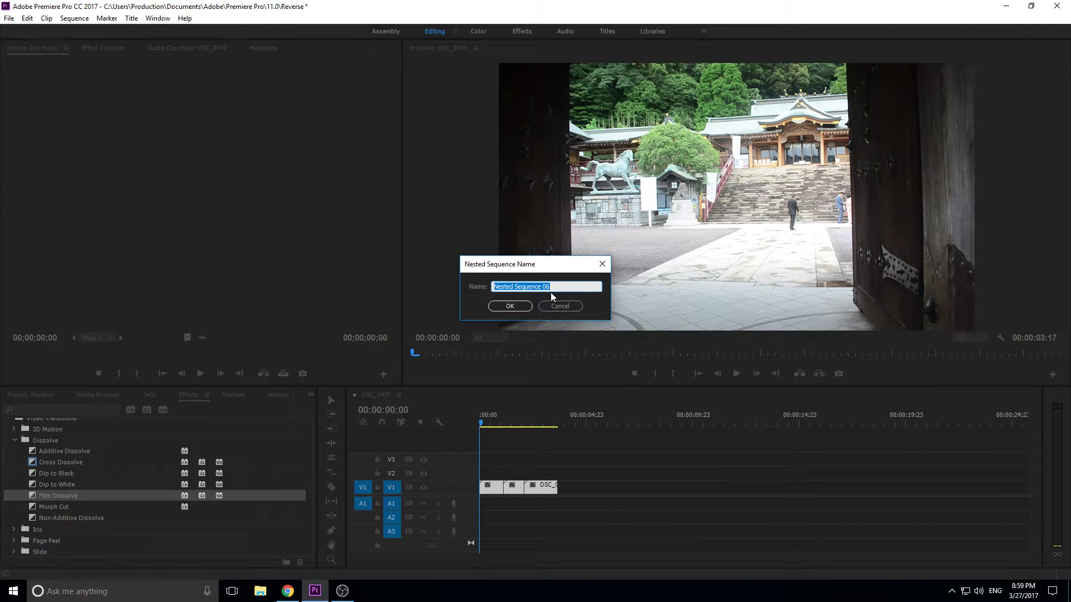
{"action": "key", "text": "Return"}
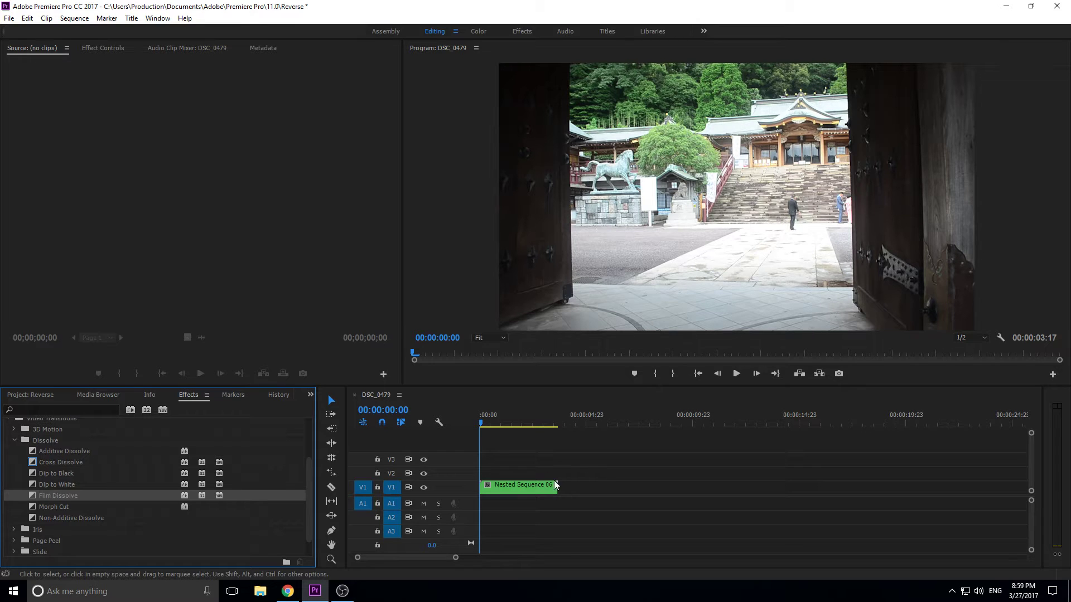
Step: Undo the nest and set Reverse Speed on all three V1 clips
{"action": "key", "text": "ctrl+z"}
{"action": "mouse_move", "coordinate": [490, 428]}
{"action": "left_mouse_down"}
{"action": "mouse_move", "coordinate": [484, 421]}
{"action": "mouse_move", "coordinate": [560, 436]}
{"action": "mouse_move", "coordinate": [481, 437]}
{"action": "left_mouse_up"}
{"action": "left_click_drag", "start_coordinate": [591, 476], "coordinate": [552, 495]}
{"action": "right_click", "coordinate": [547, 489]}
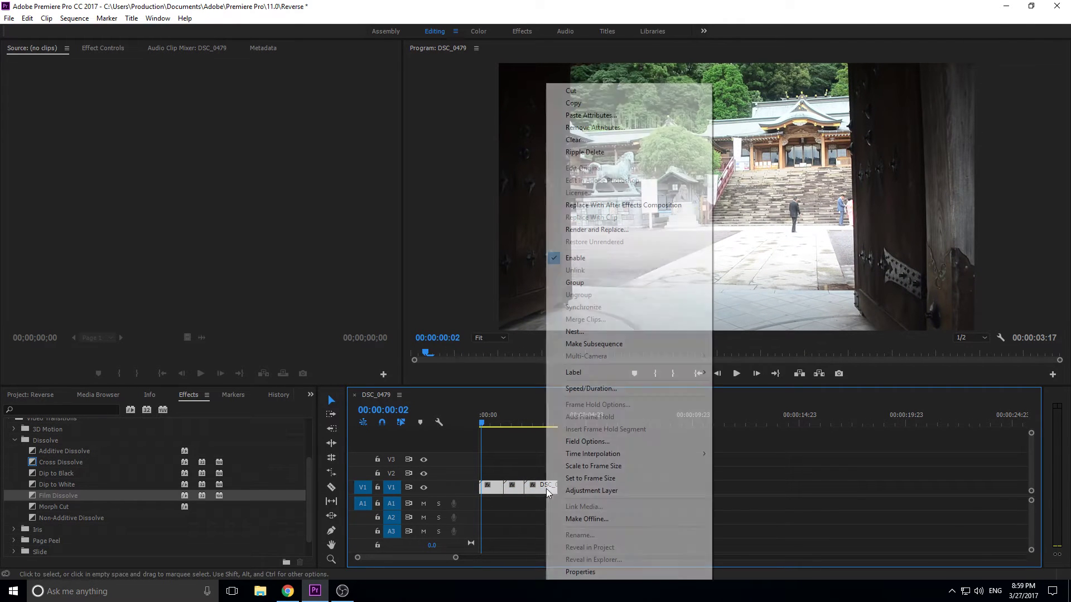
{"action": "left_click", "coordinate": [597, 388]}
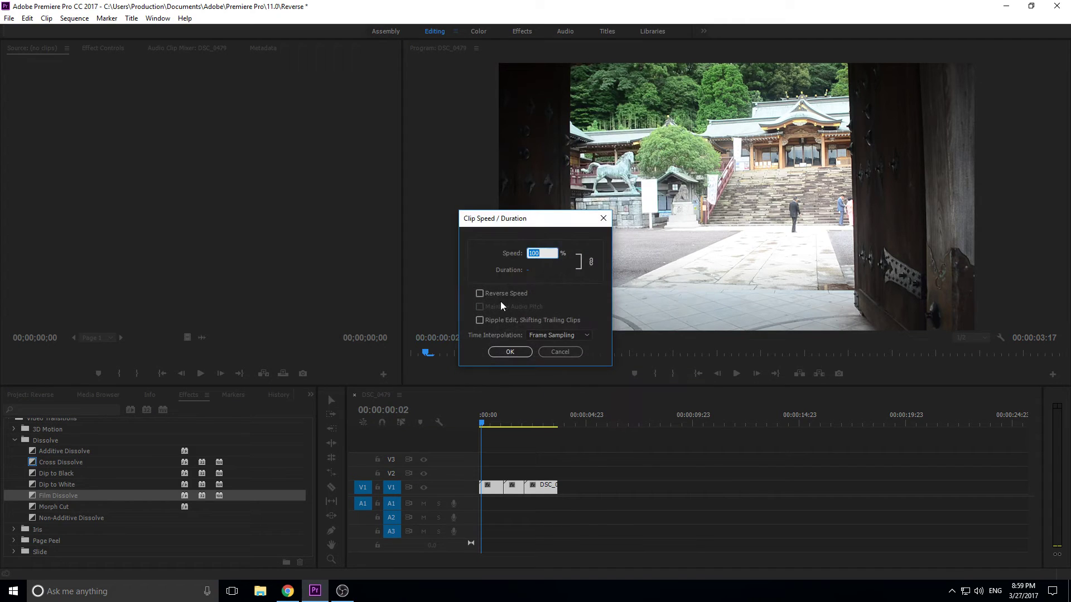
{"action": "left_click", "coordinate": [484, 295]}
{"action": "left_click", "coordinate": [512, 352]}
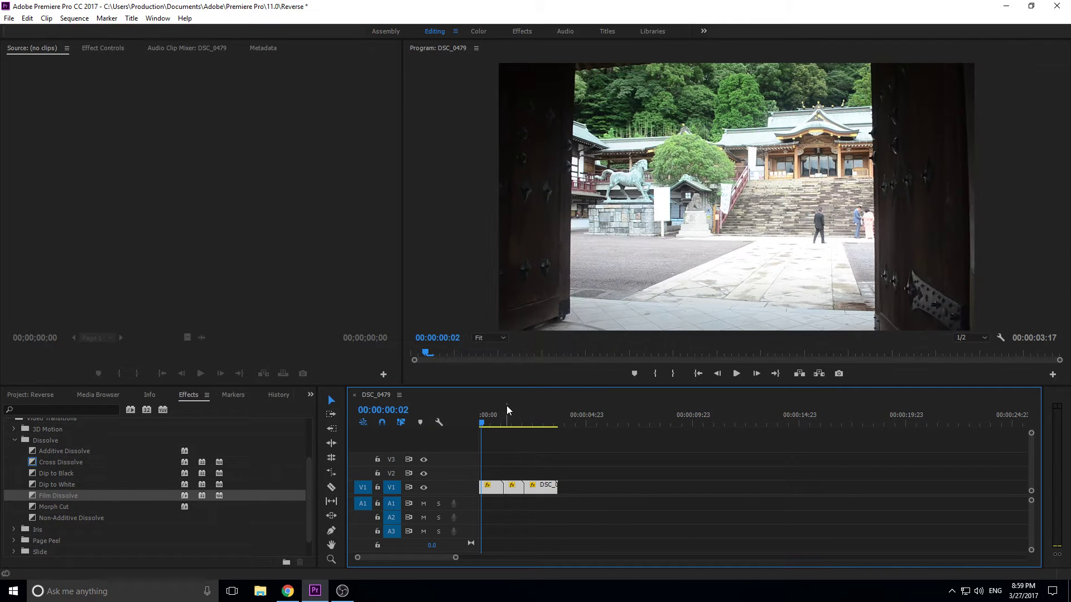
Step: Play the reversed clips from the start of the sequence and review an early frame
{"action": "left_click_drag", "start_coordinate": [485, 419], "coordinate": [472, 420]}
{"action": "key", "text": "space"}
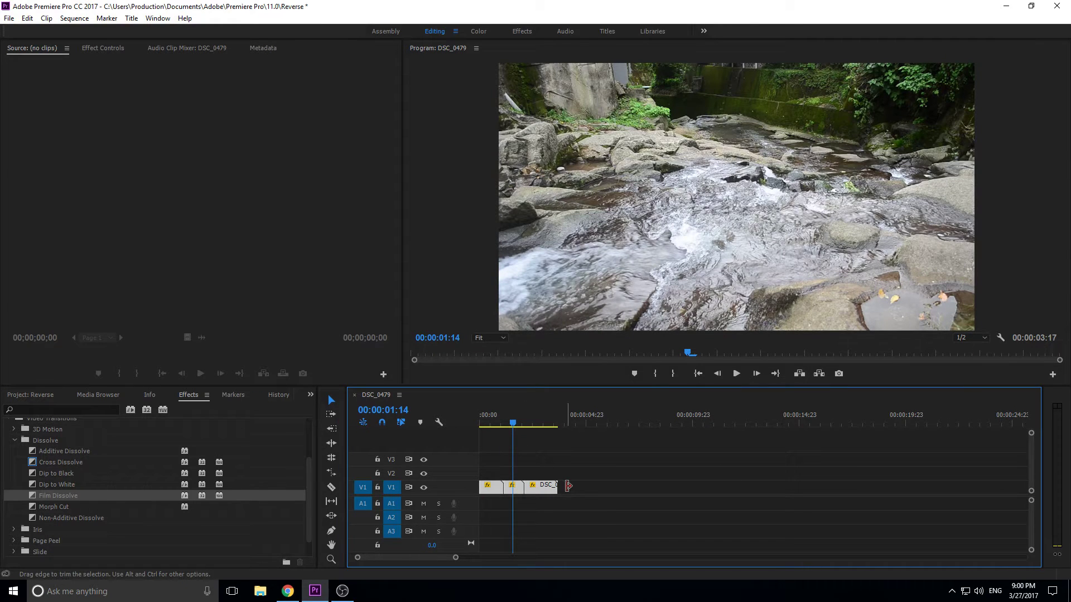
{"action": "left_click_drag", "start_coordinate": [513, 424], "coordinate": [543, 438]}
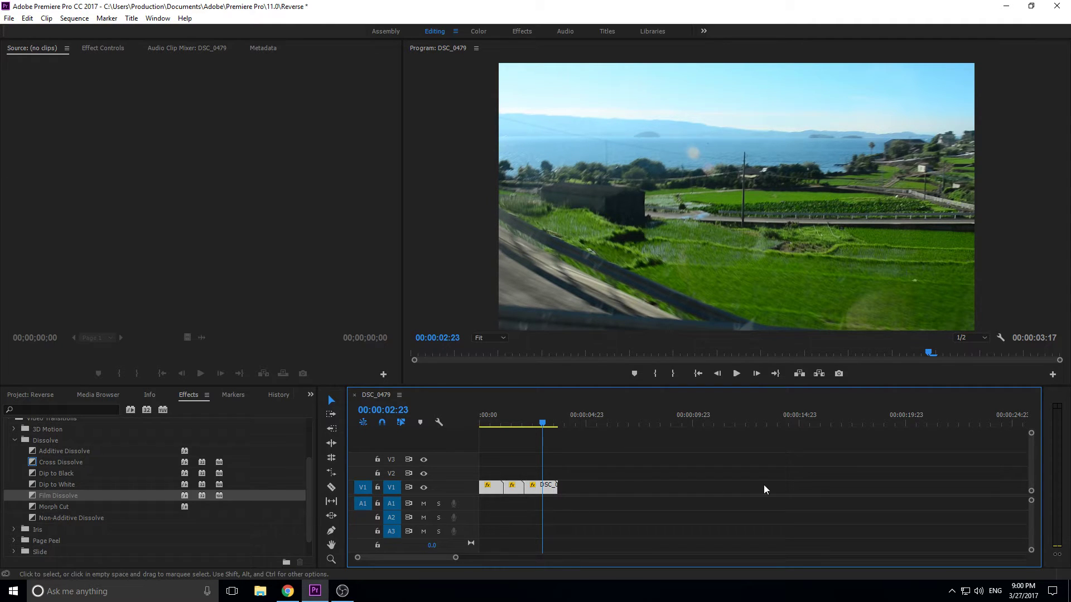
Step: Undo the reversal and play the sequence from the start
{"action": "key", "text": "ctrl+z"}
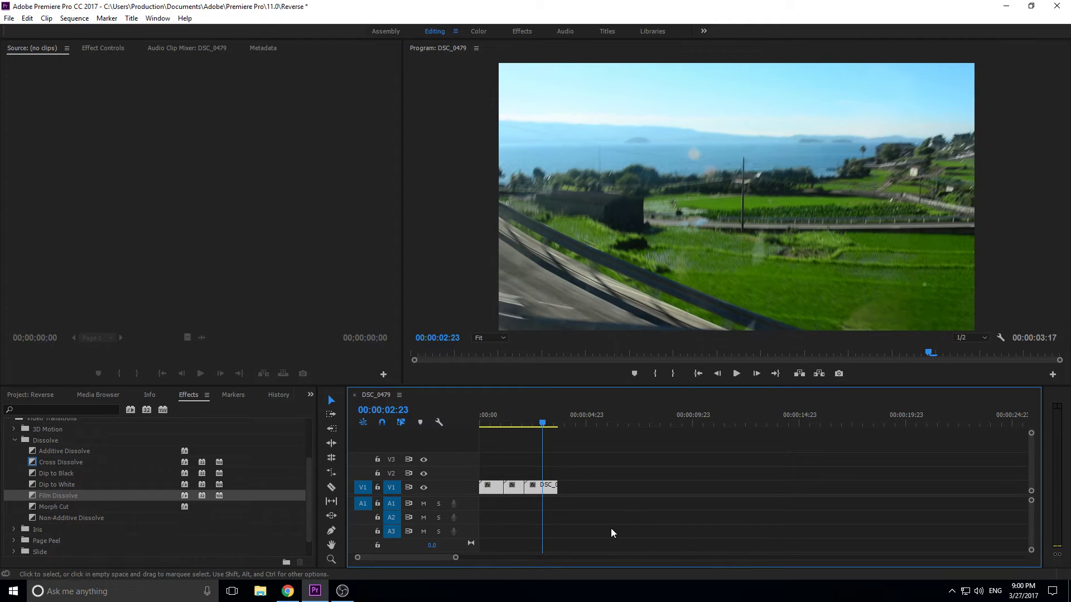
{"action": "left_click_drag", "start_coordinate": [552, 435], "coordinate": [481, 424]}
{"action": "key", "text": "space"}
{"action": "key", "text": "space"}
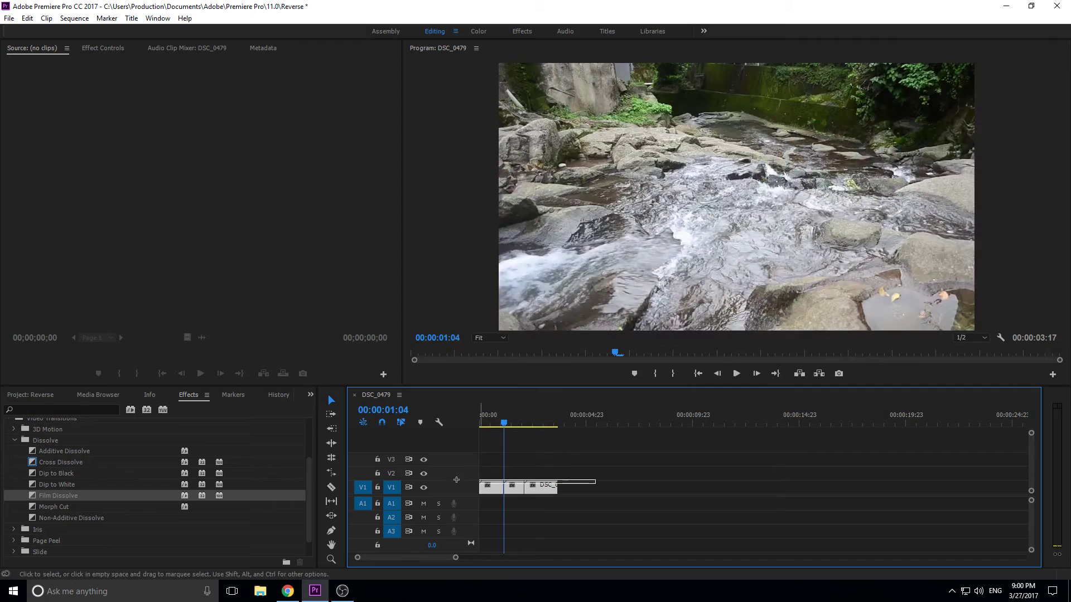
Step: Nest the clips, accepting the default name Nested Sequence 07
{"action": "right_click", "coordinate": [542, 488]}
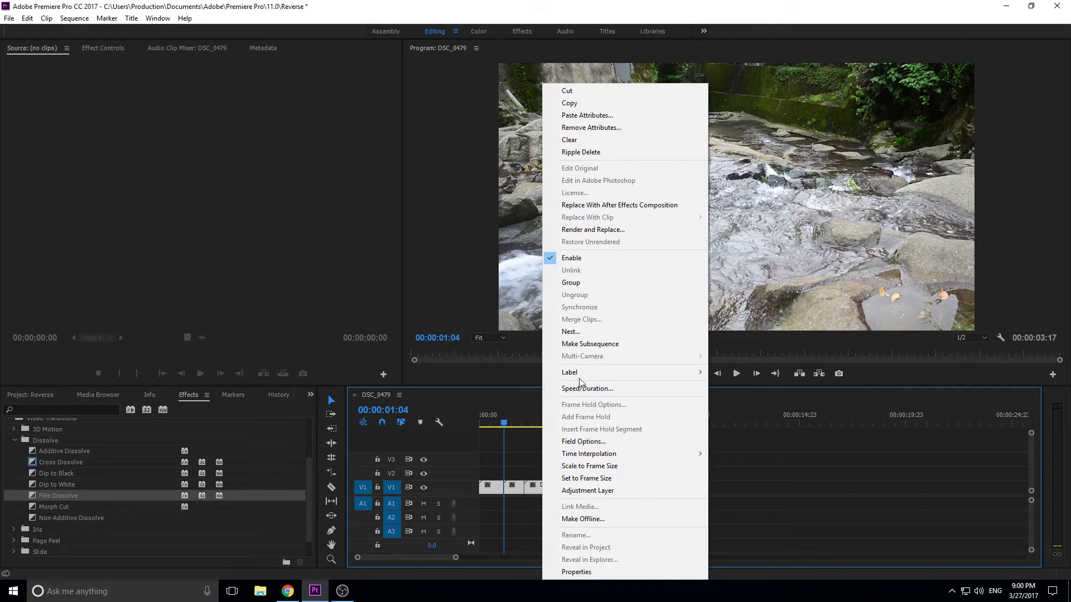
{"action": "left_click", "coordinate": [581, 331]}
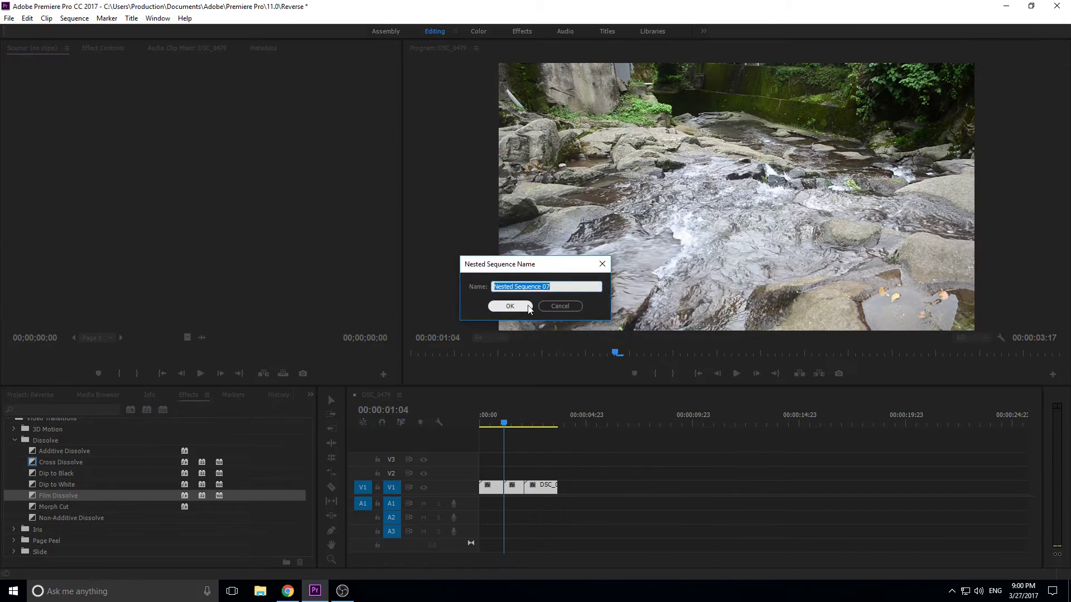
{"action": "left_click", "coordinate": [509, 306]}
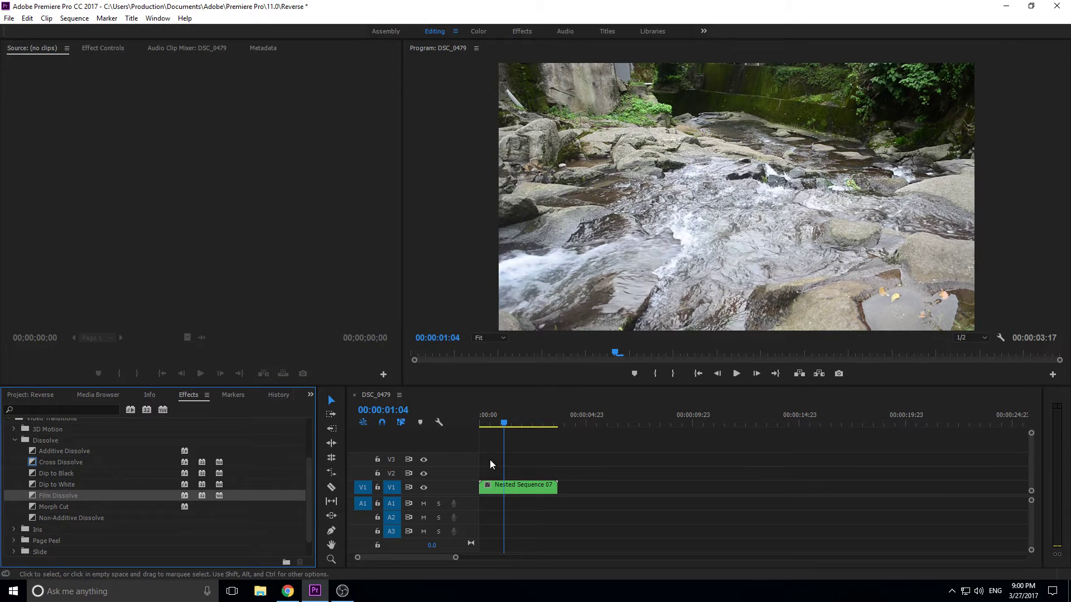
Step: Set Reverse Speed on Nested Sequence 07 and play it back from the start
{"action": "right_click", "coordinate": [499, 486]}
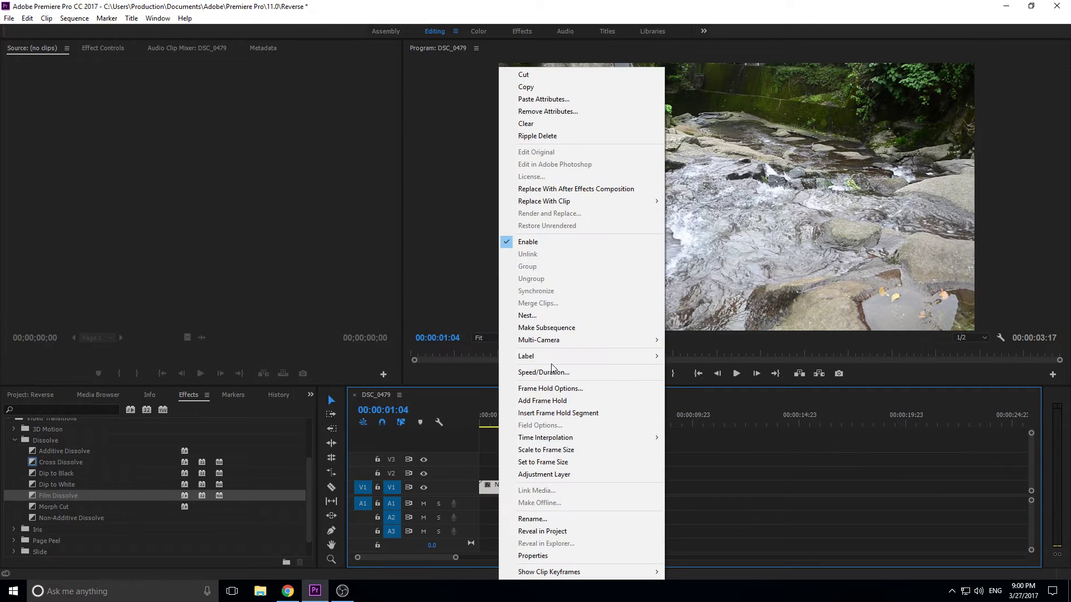
{"action": "left_click", "coordinate": [553, 372]}
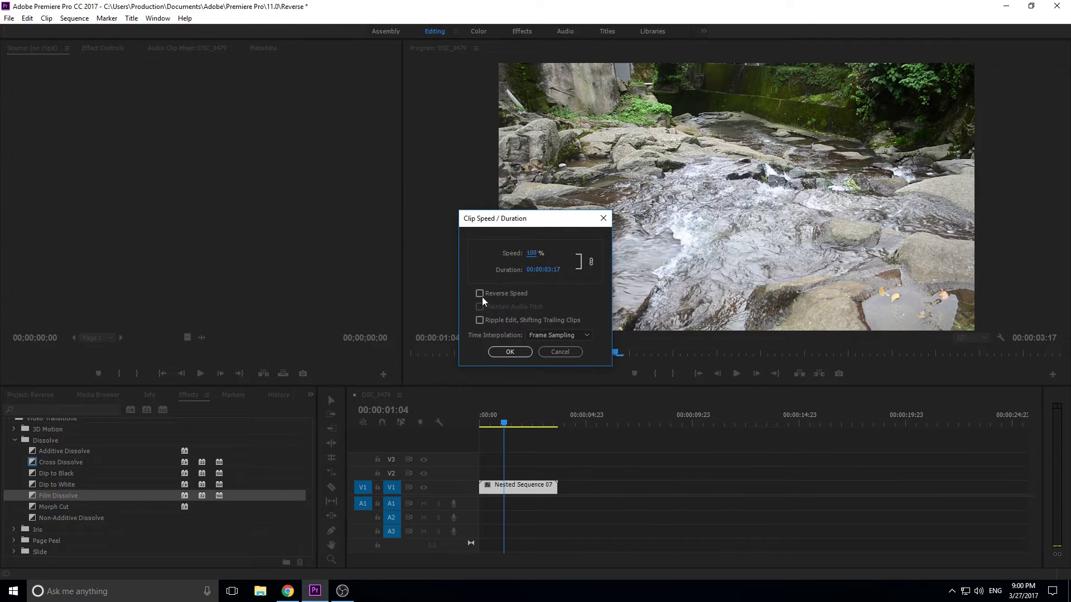
{"action": "left_click", "coordinate": [509, 351]}
{"action": "left_click_drag", "start_coordinate": [508, 415], "coordinate": [473, 414]}
{"action": "key", "text": "space"}
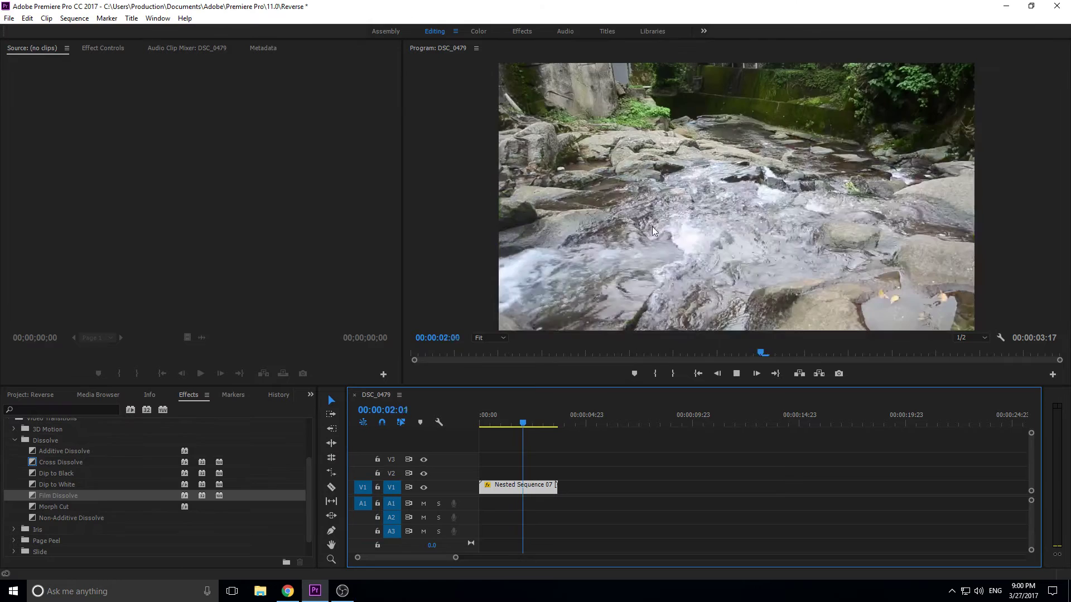
{"action": "key", "text": "space"}
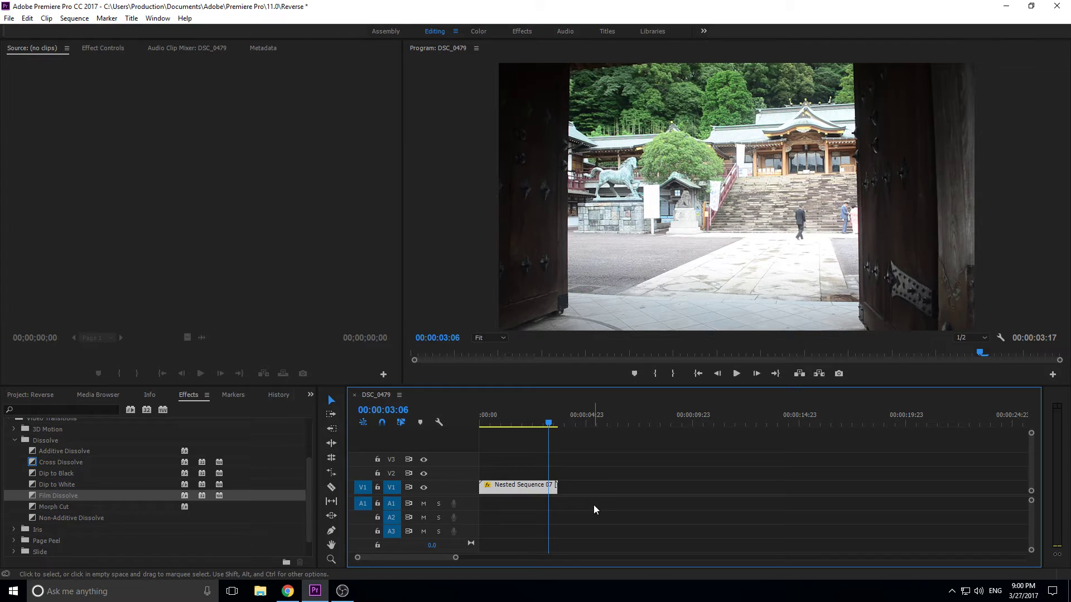
Step: Paste a copy of Nested Sequence 07 directly after the original on V1
{"action": "key", "text": "ctrl+v"}
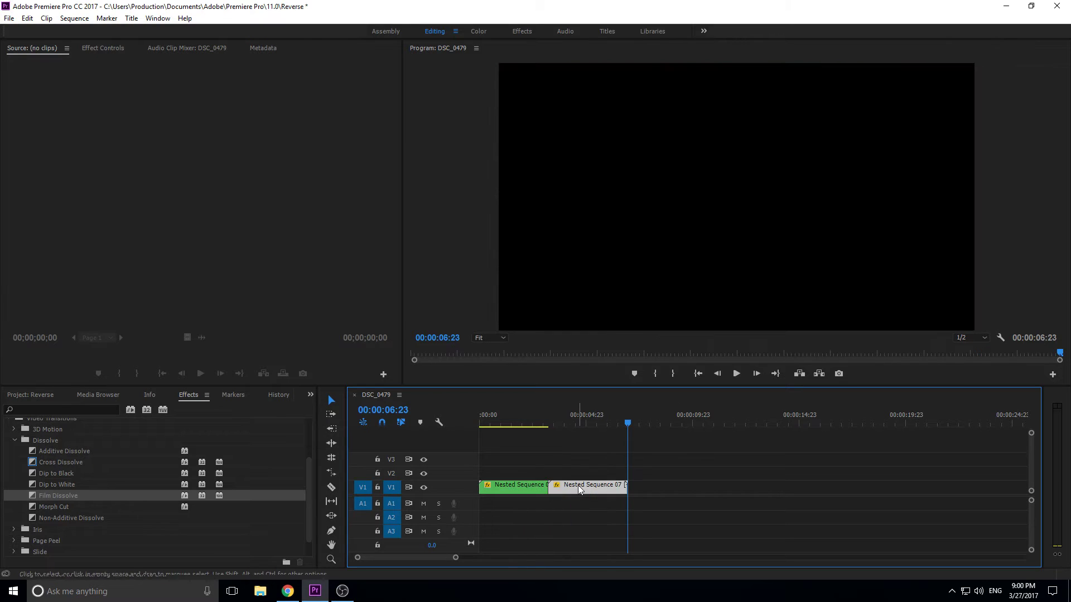
{"action": "mouse_move", "coordinate": [578, 486]}
{"action": "left_mouse_down"}
{"action": "mouse_move", "coordinate": [603, 490]}
{"action": "mouse_move", "coordinate": [593, 479]}
{"action": "left_mouse_up"}
{"action": "key", "text": "ctrl+z"}
{"action": "key", "text": "ctrl+z"}
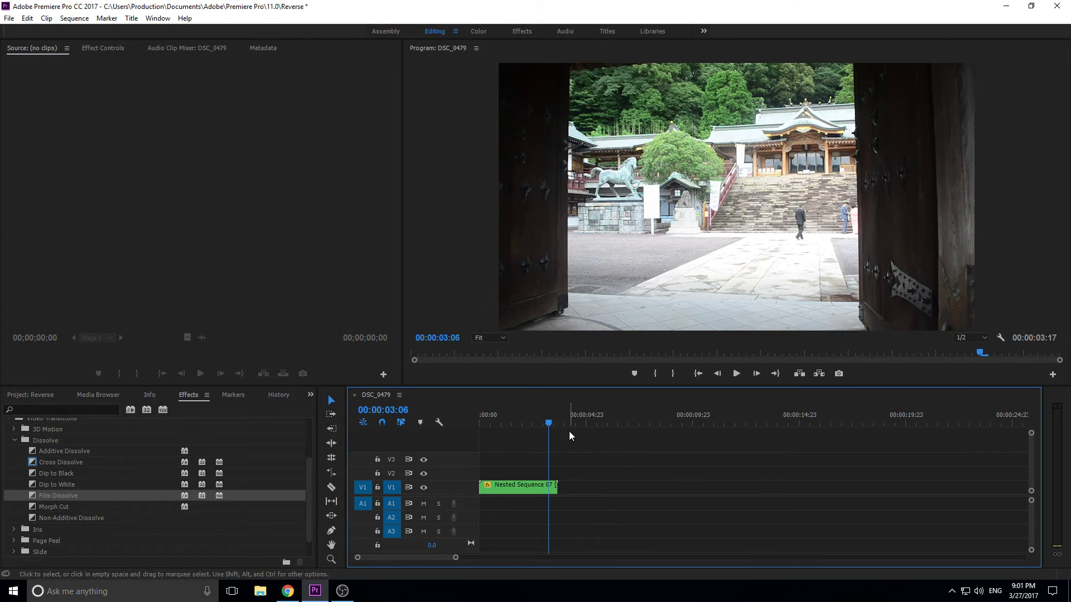
{"action": "left_click", "coordinate": [572, 422]}
{"action": "key", "text": "ctrl+v"}
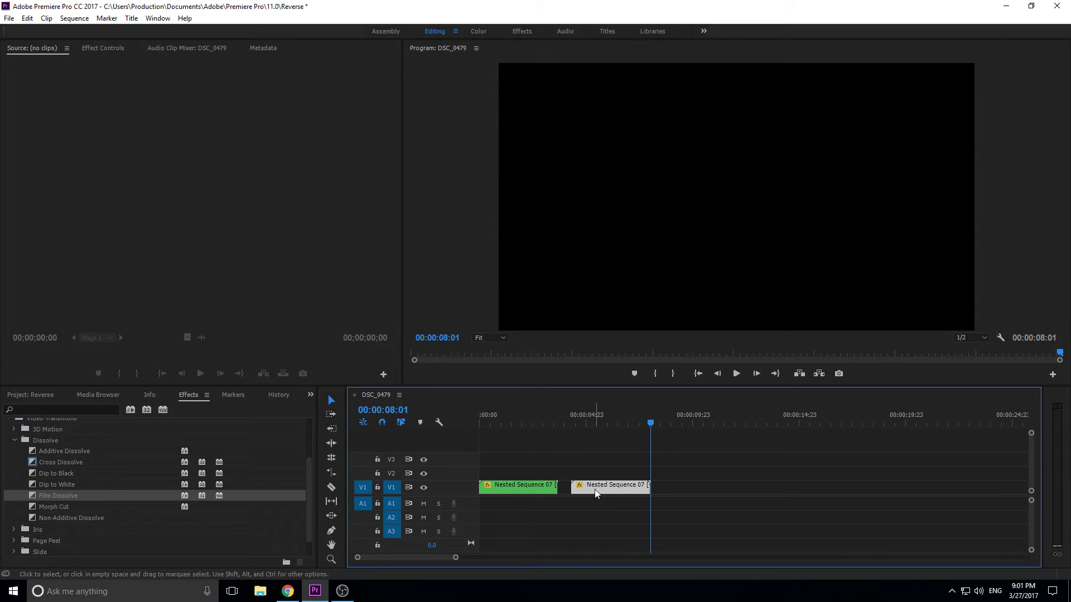
{"action": "left_click_drag", "start_coordinate": [594, 490], "coordinate": [582, 493]}
Step: Set Reverse Speed on the pasted copy and play the sequence from the start
{"action": "right_click", "coordinate": [582, 493]}
{"action": "left_click", "coordinate": [620, 373]}
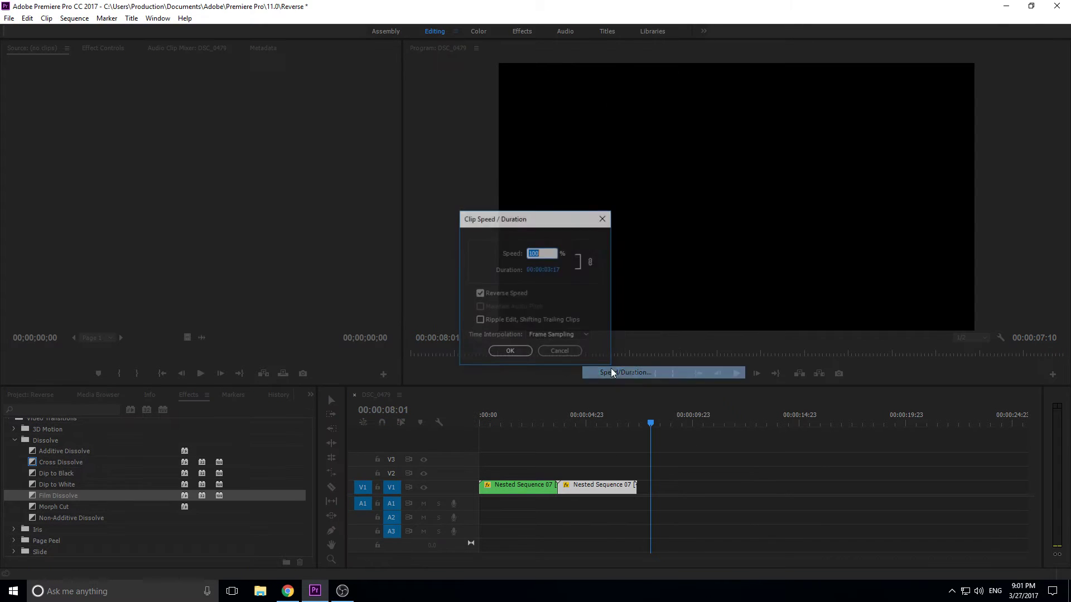
{"action": "left_click", "coordinate": [522, 355]}
{"action": "left_click_drag", "start_coordinate": [541, 422], "coordinate": [465, 420]}
{"action": "key", "text": "space"}
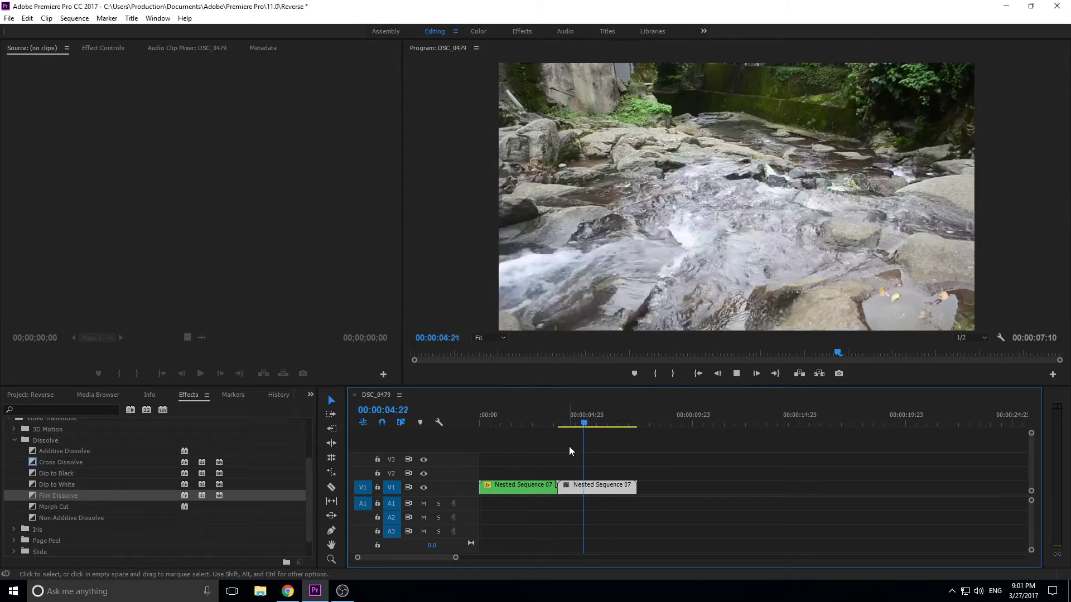
{"action": "key", "text": "space"}
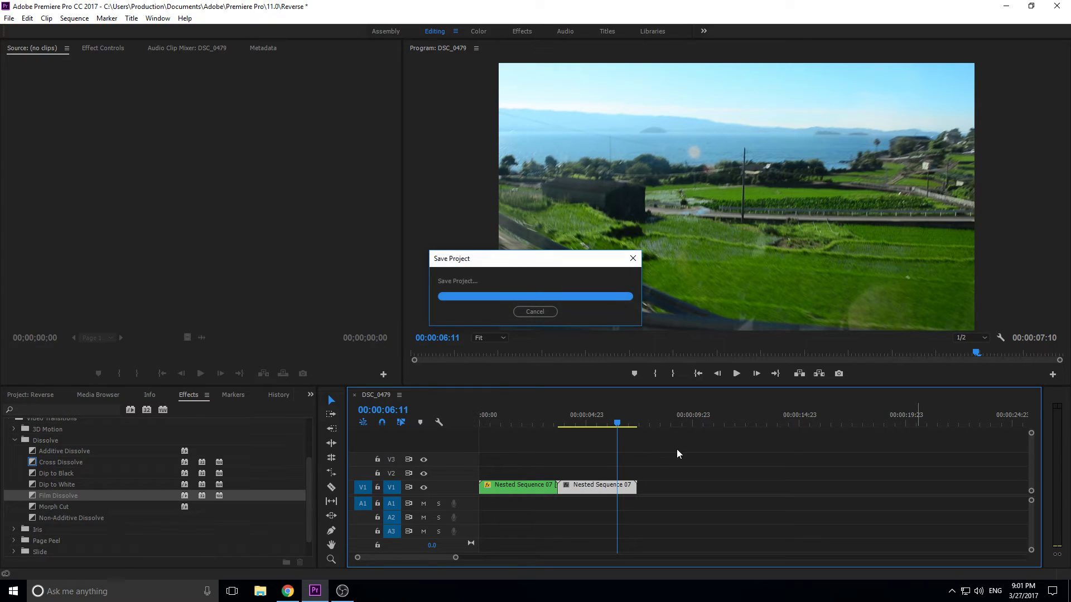
Step: Inside Nested Sequence 07, extend DSC_0527's out point later, then return to DSC_0479
{"action": "double_click", "coordinate": [507, 489]}
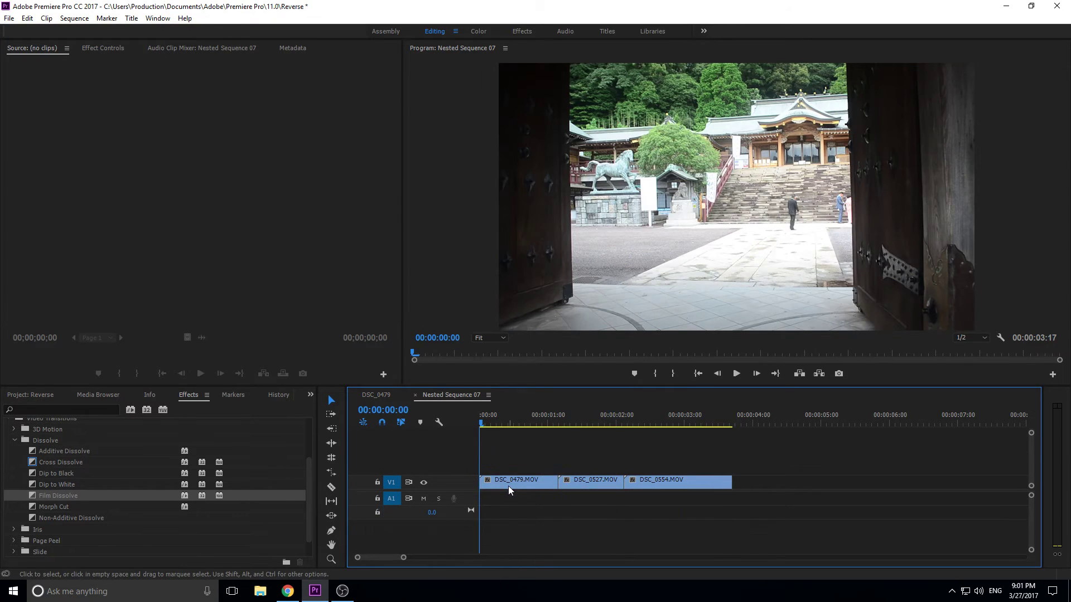
{"action": "left_click_drag", "start_coordinate": [624, 481], "coordinate": [643, 480]}
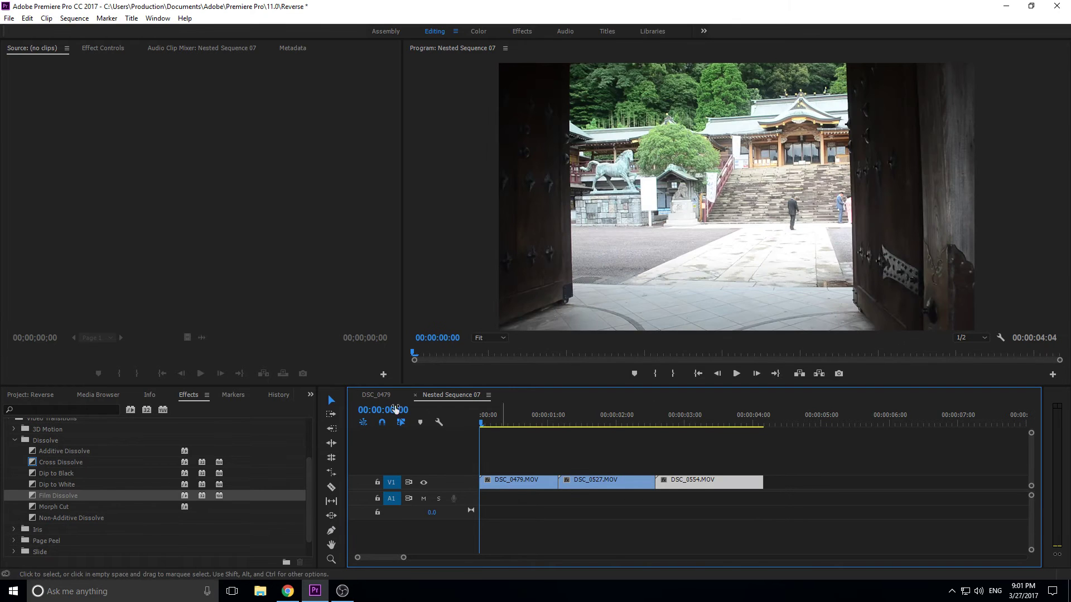
{"action": "left_click", "coordinate": [376, 395]}
Step: Move the playhead to 00:00:02:20 and select the reversed copy of the nest
{"action": "left_click_drag", "start_coordinate": [562, 417], "coordinate": [638, 428]}
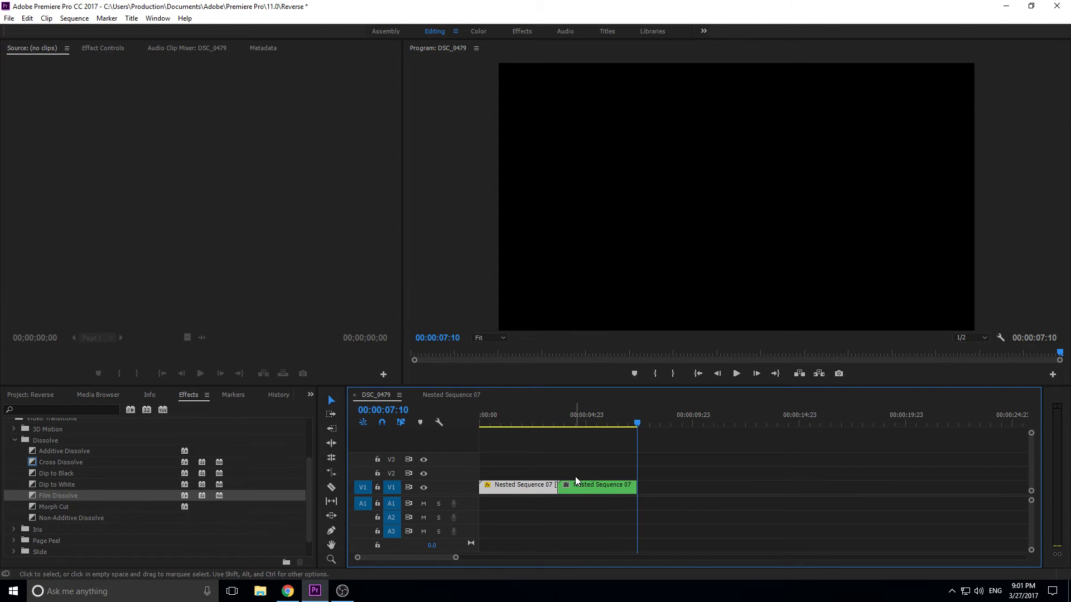
{"action": "left_click", "coordinate": [541, 422]}
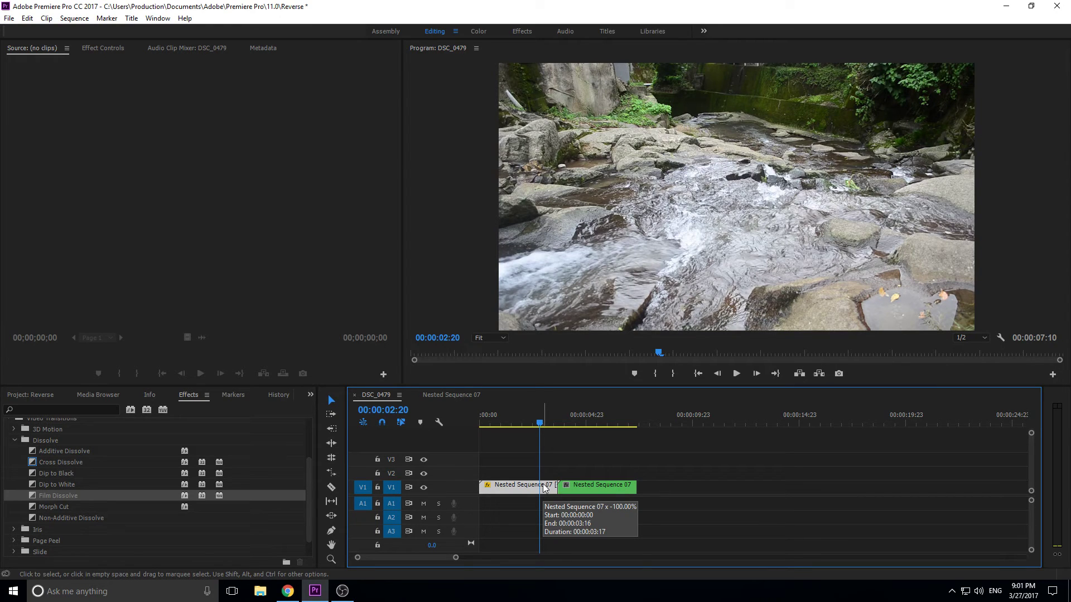
{"action": "left_click_drag", "start_coordinate": [622, 449], "coordinate": [588, 494]}
Step: Undo back to the three separate DSC clips on V1 and go to the sequence start
{"action": "left_click", "coordinate": [582, 468]}
{"action": "key", "text": "ctrl+z"}
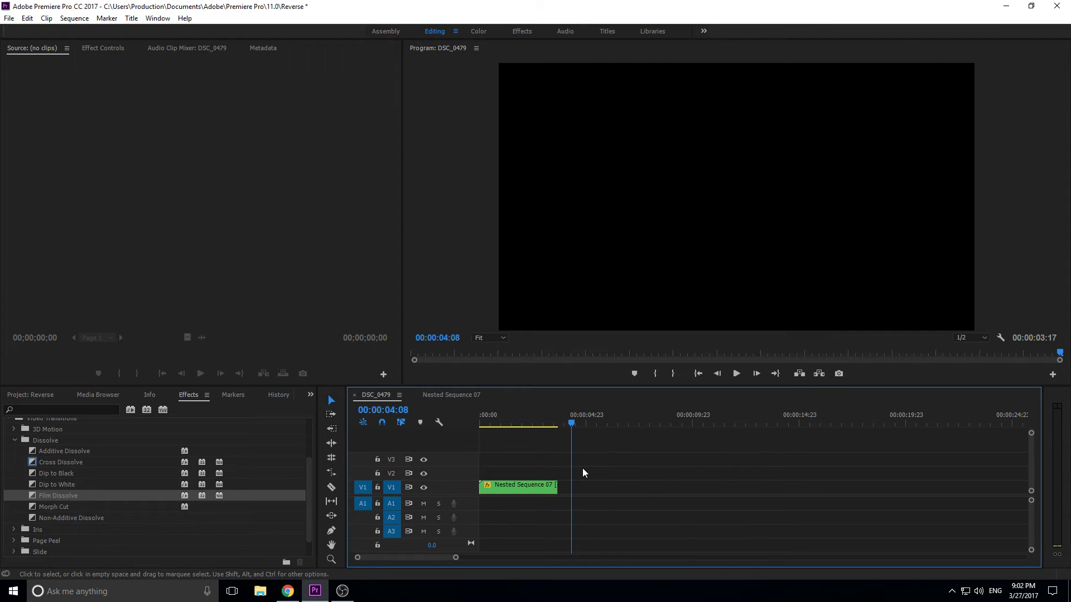
{"action": "key", "text": "ctrl+z"}
{"action": "key", "text": "Home"}
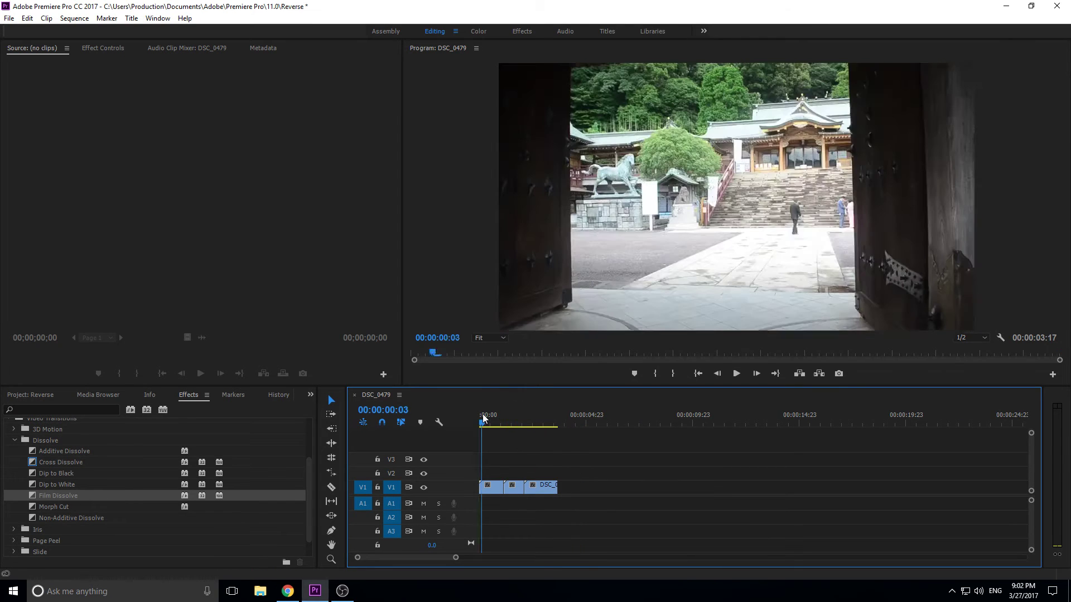
Step: Preview a Film Dissolve on the first clip's start, then remove it
{"action": "left_click_drag", "start_coordinate": [52, 493], "coordinate": [481, 486]}
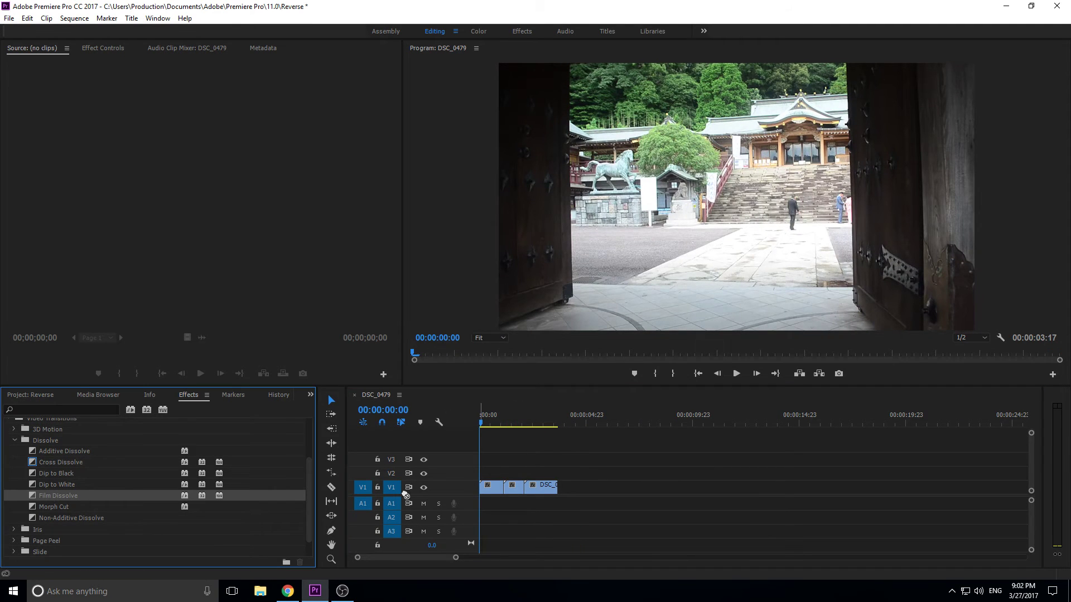
{"action": "key", "text": "space"}
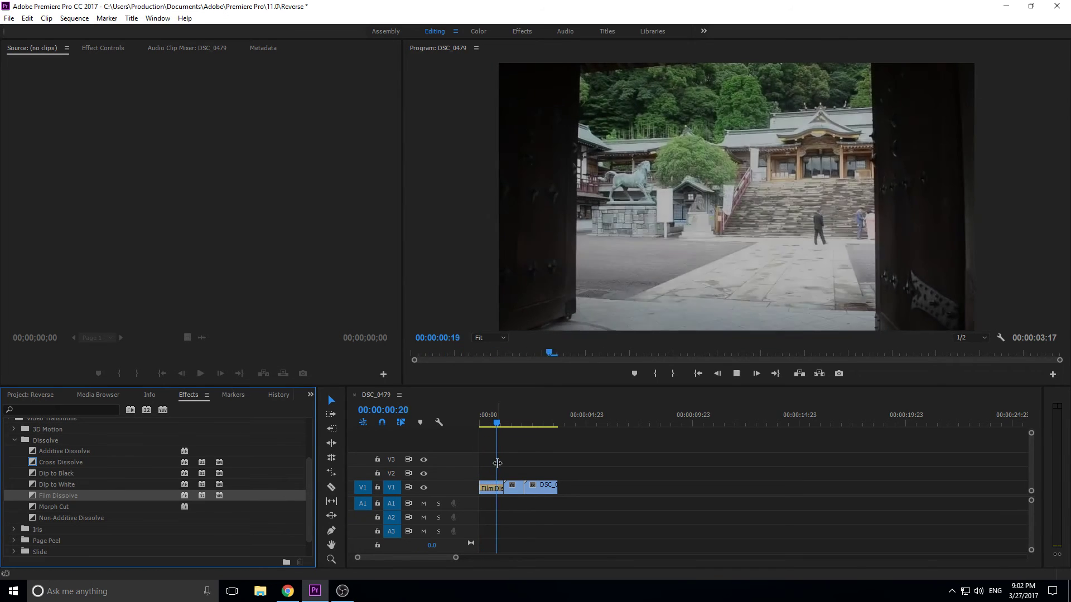
{"action": "key", "text": "space"}
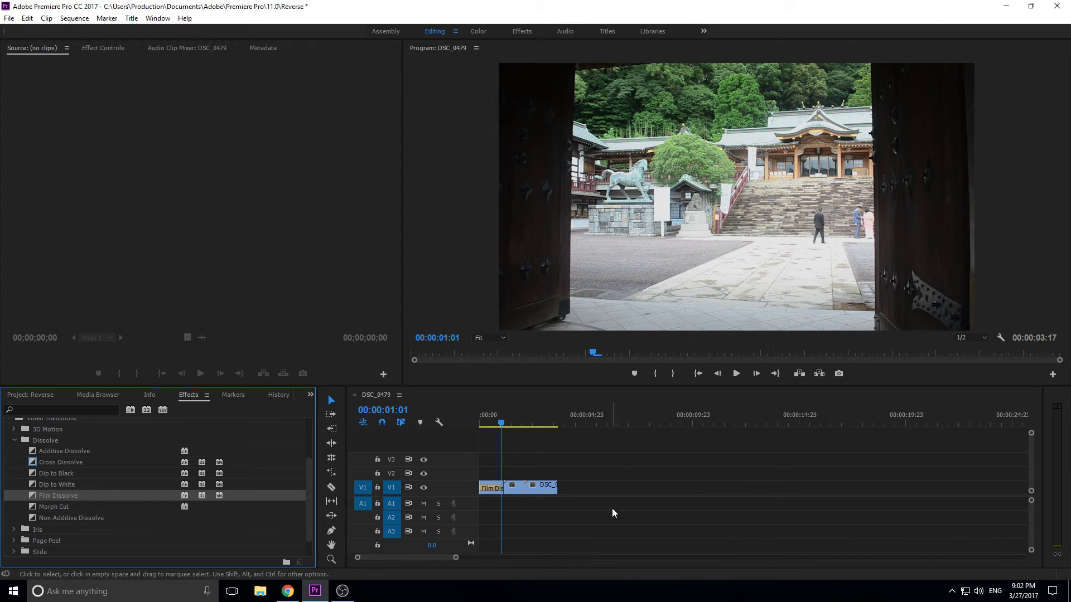
{"action": "key", "text": "ctrl+z"}
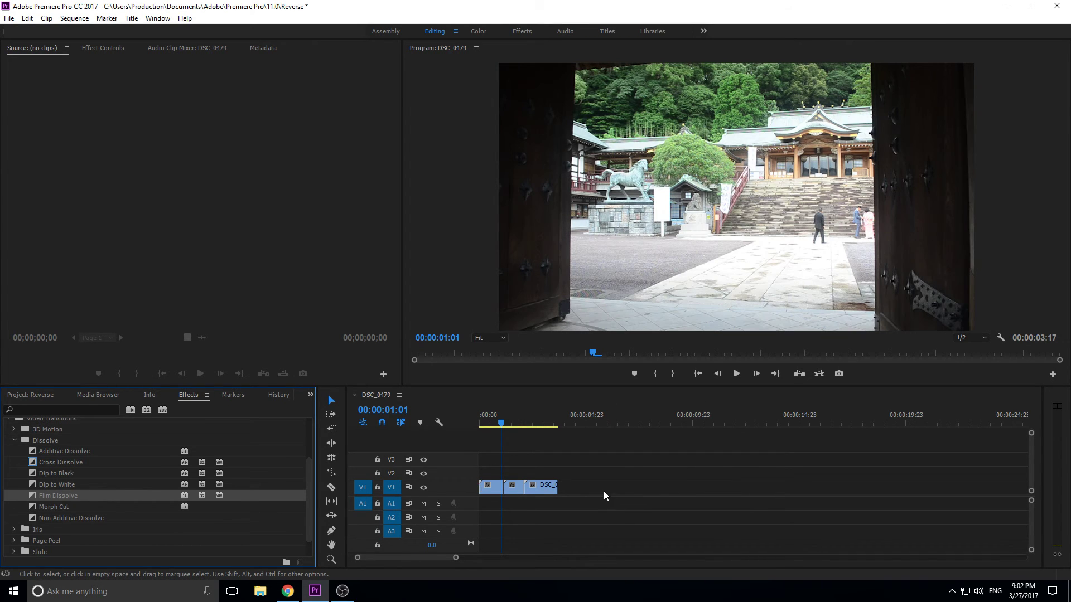
Step: Nest the three V1 clips as Nested Sequence 08
{"action": "left_click_drag", "start_coordinate": [590, 501], "coordinate": [473, 481]}
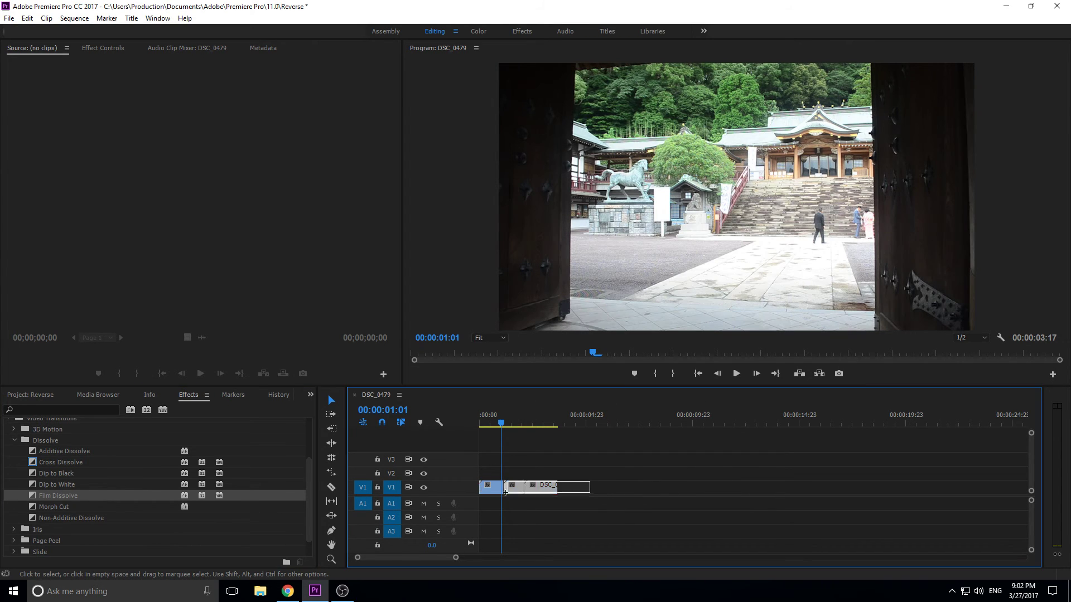
{"action": "right_click", "coordinate": [547, 489]}
{"action": "left_click", "coordinate": [580, 332]}
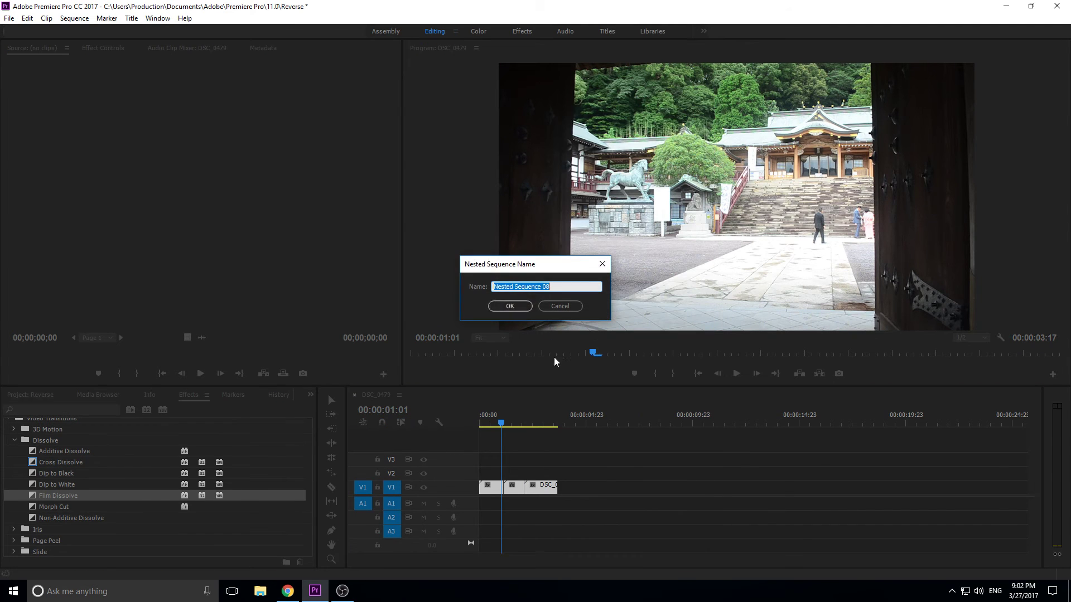
{"action": "left_click", "coordinate": [516, 302]}
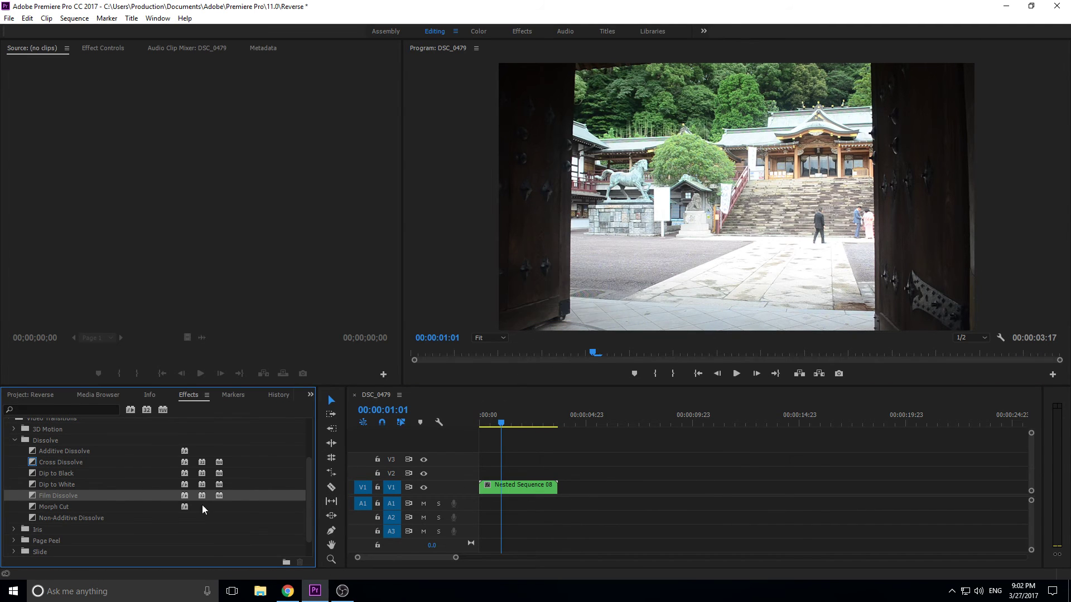
Step: Add a Film Dissolve to Nested Sequence 08, stretch it across the nest, and play it
{"action": "left_click_drag", "start_coordinate": [78, 499], "coordinate": [560, 491]}
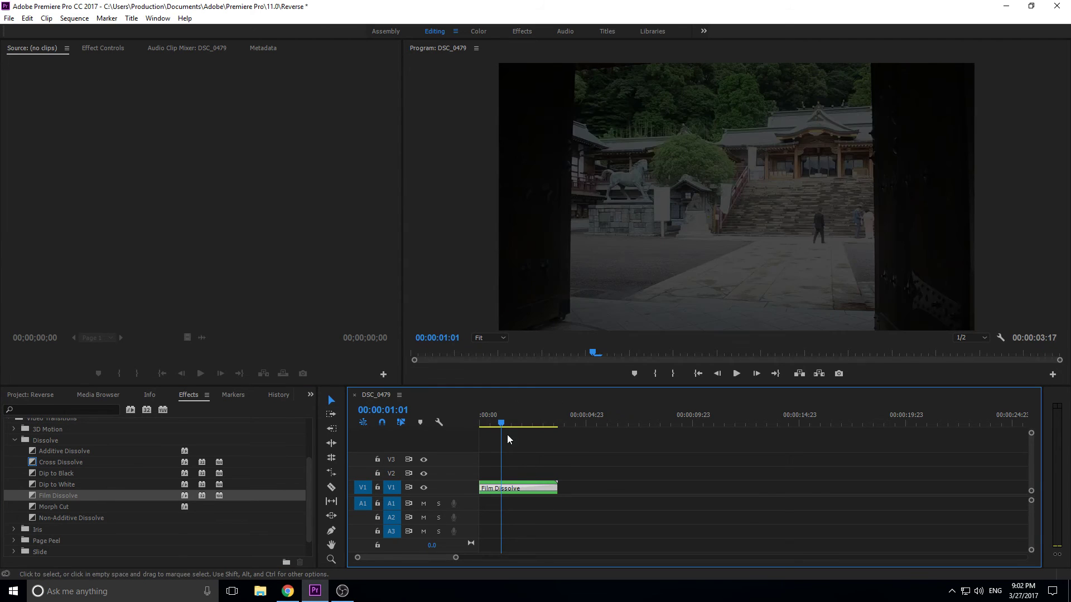
{"action": "left_click_drag", "start_coordinate": [502, 424], "coordinate": [480, 424]}
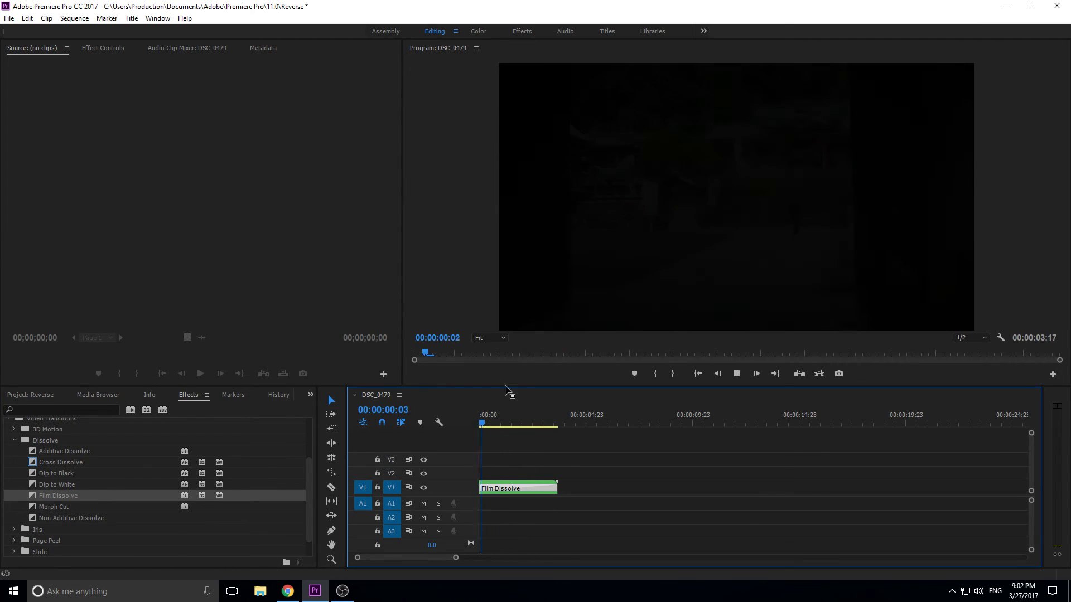
{"action": "key", "text": "space"}
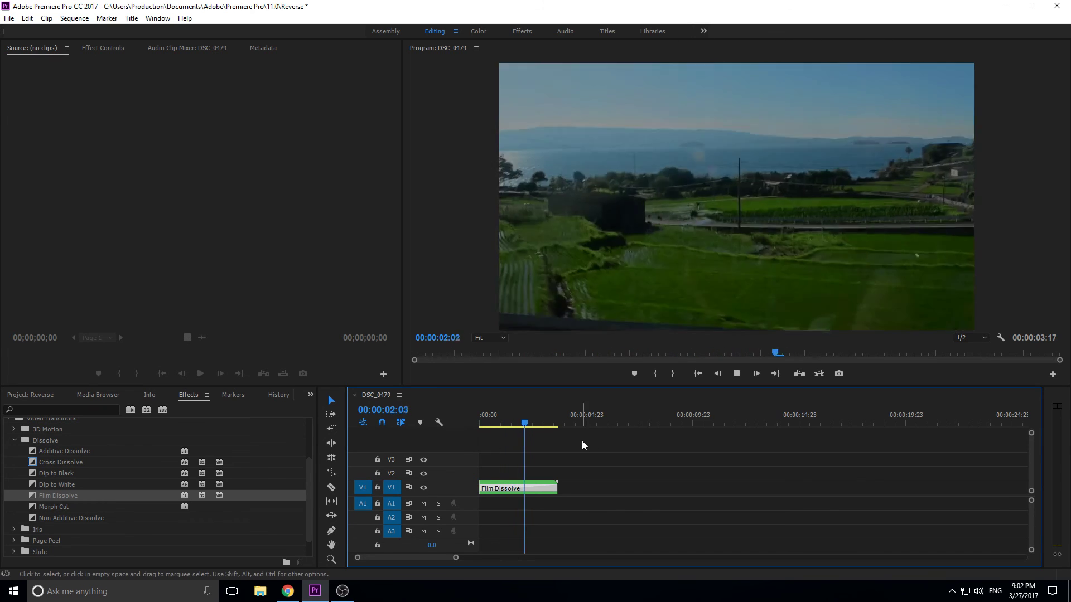
{"action": "key", "text": "space"}
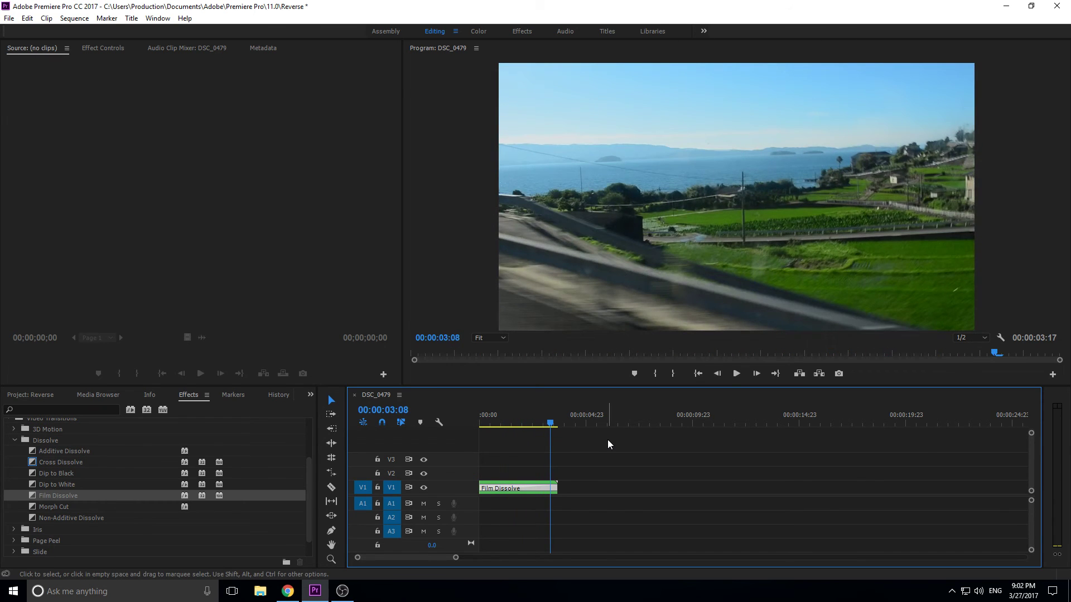